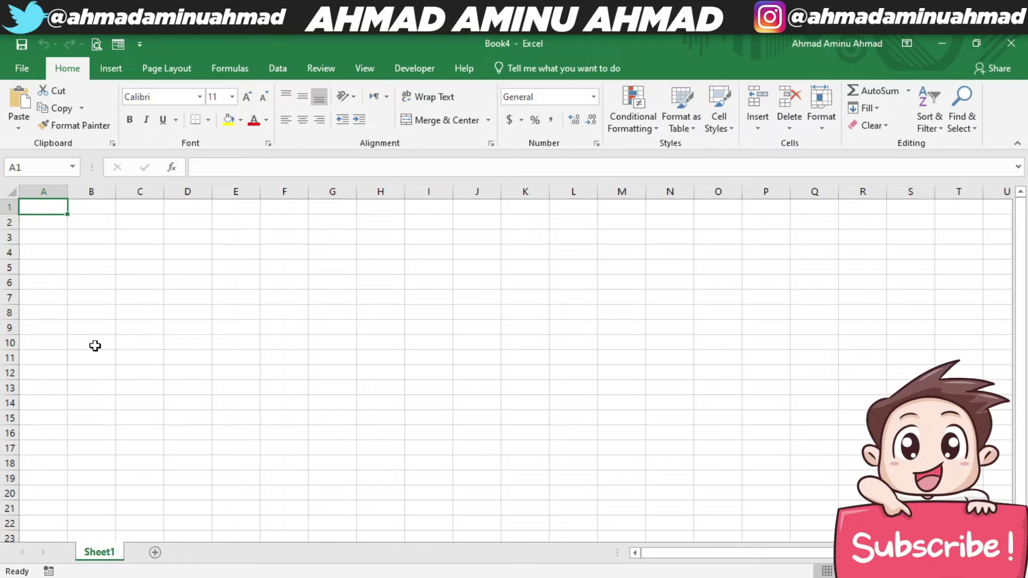
# Enter the headers S/N, FULL NAME, ENG and MATH in cells A1 to D1
pyautogui.write('S/N')
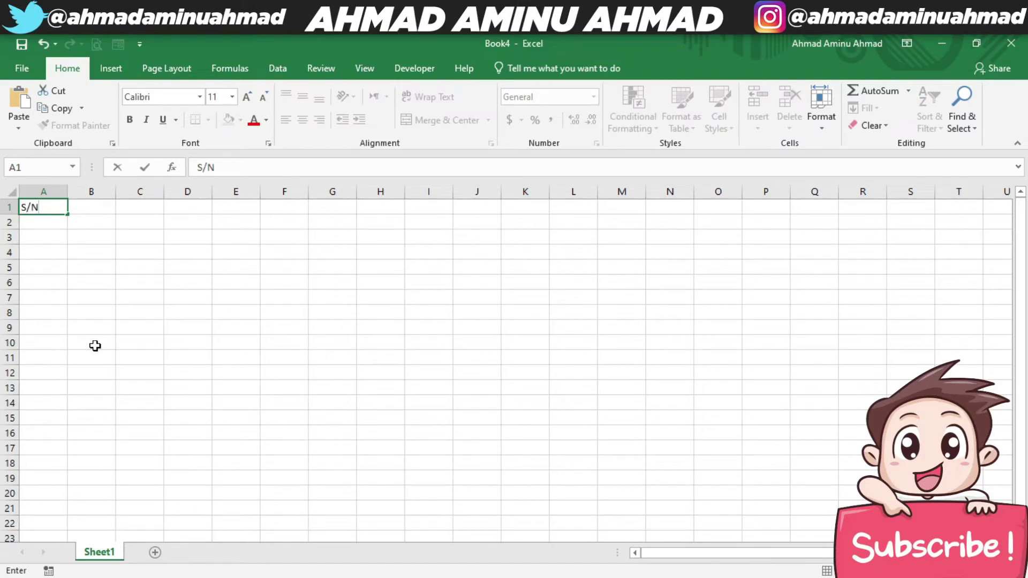
pyautogui.press('Tab')
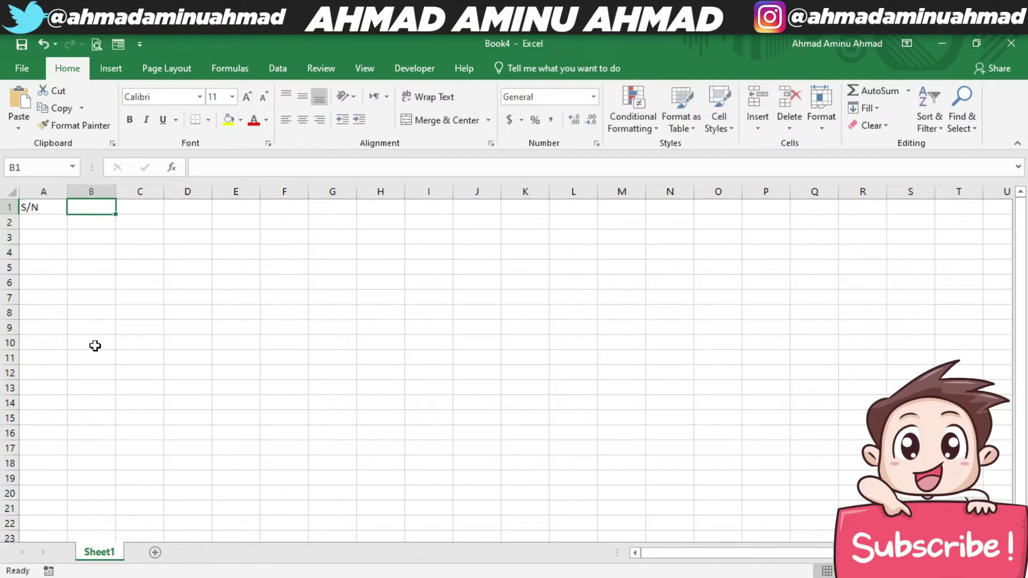
pyautogui.write('FULL NAME')
pyautogui.press('Tab')
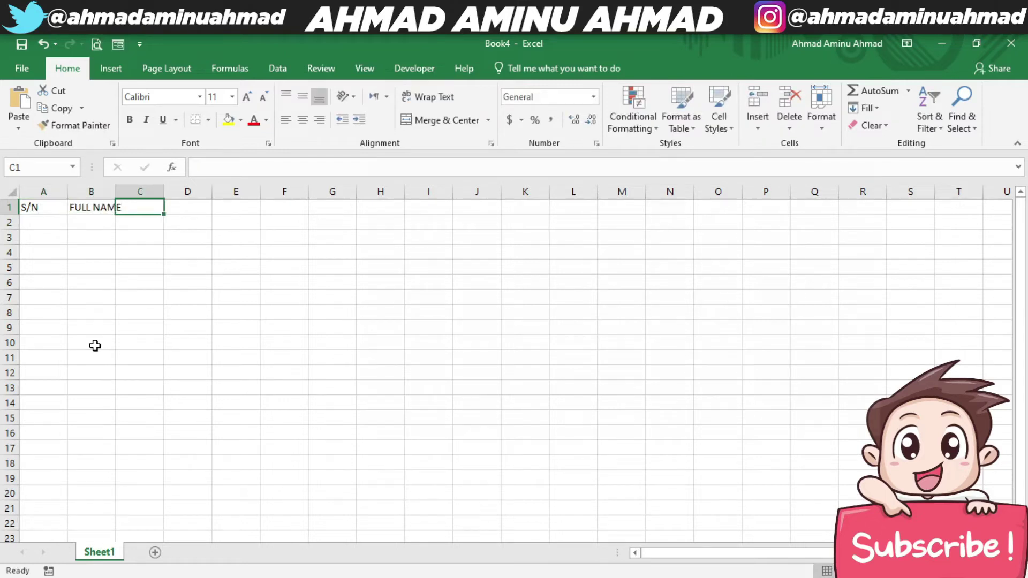
pyautogui.write('ENG')
pyautogui.press('Tab')
pyautogui.write('MA')
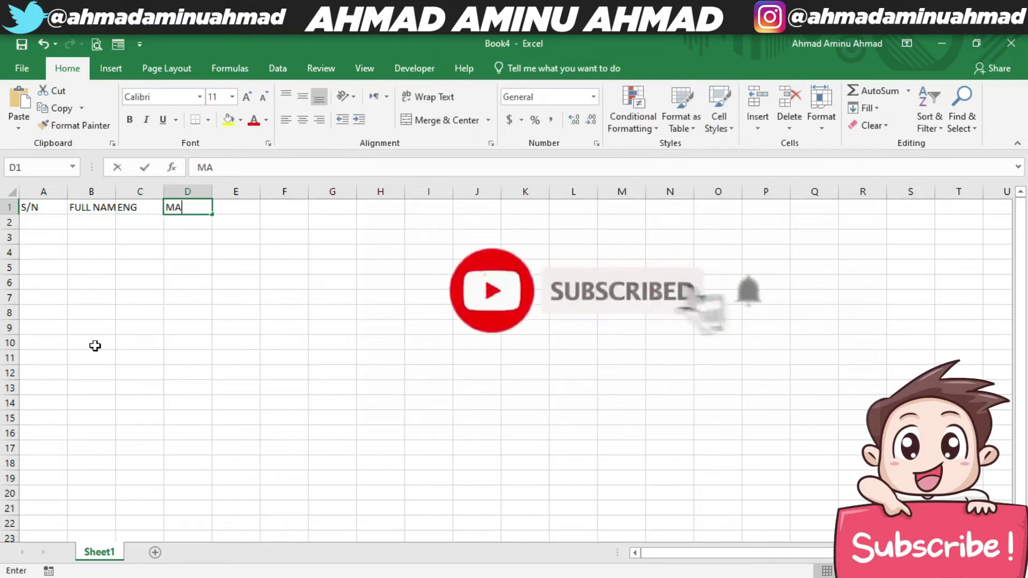
pyautogui.write('TH')
pyautogui.press('Tab')
# Add the subject headers ISLAMIC, HAUSA, ARABIC and BIOLOGY in cells E1 to H1
pyautogui.write('ISL')
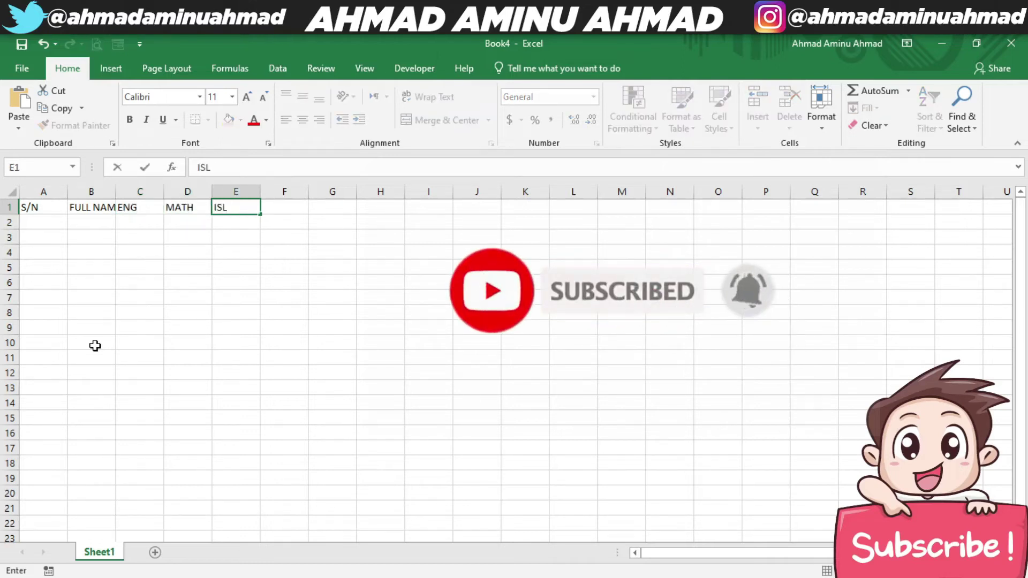
pyautogui.write('AMIC')
pyautogui.press('Tab')
pyautogui.write('HAUSA')
pyautogui.press('Tab')
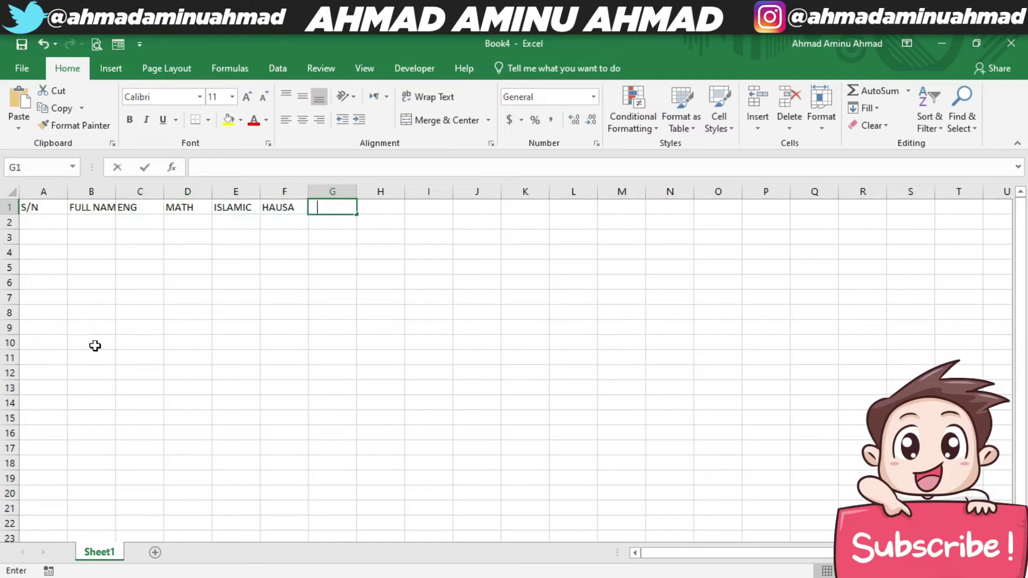
pyautogui.write('ARABIC')
pyautogui.press('Tab')
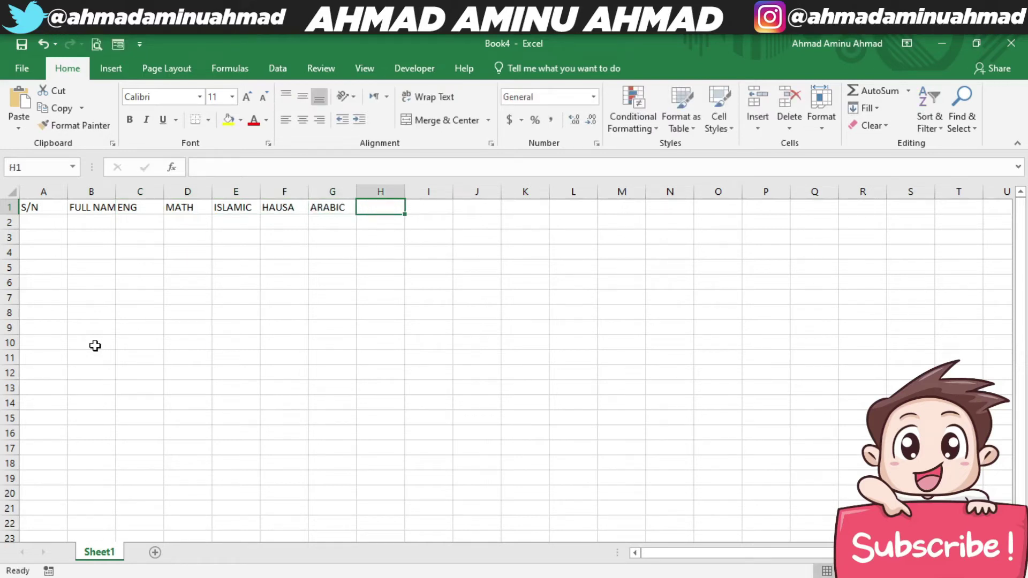
pyautogui.write('BIOLOGY')
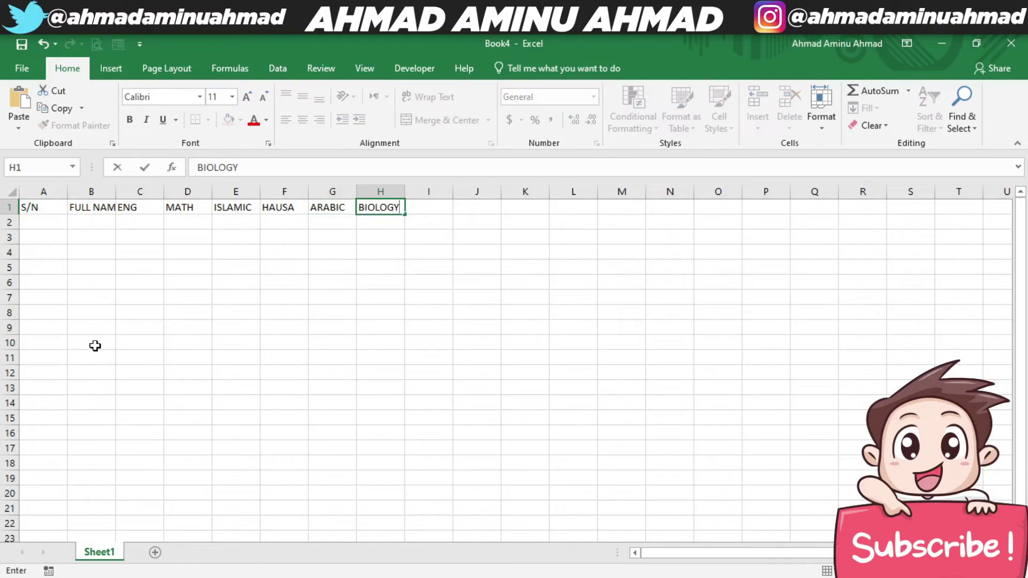
pyautogui.press('Tab')
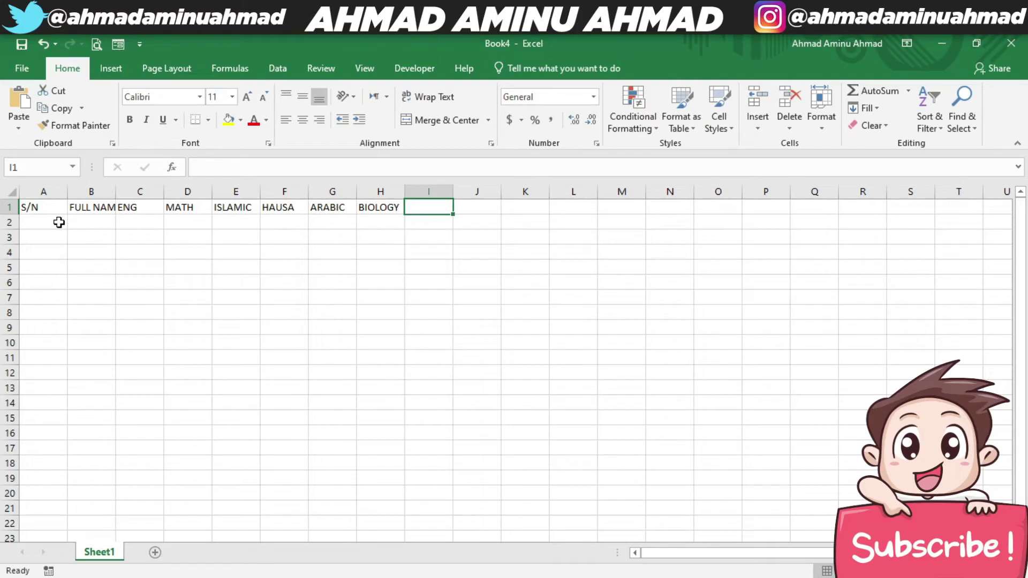
# Apply All Borders to the range A1:H21 to form a gridded table
pyautogui.moveTo(46, 207)
pyautogui.mouseDown()
pyautogui.moveTo(382, 383)
pyautogui.moveTo(396, 505)
pyautogui.mouseUp()
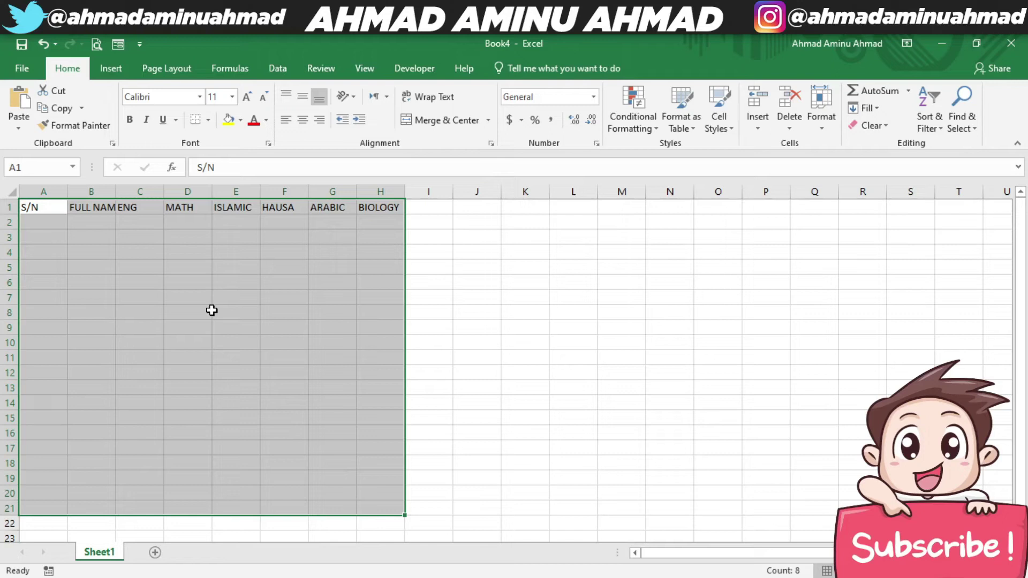
pyautogui.click(208, 124)
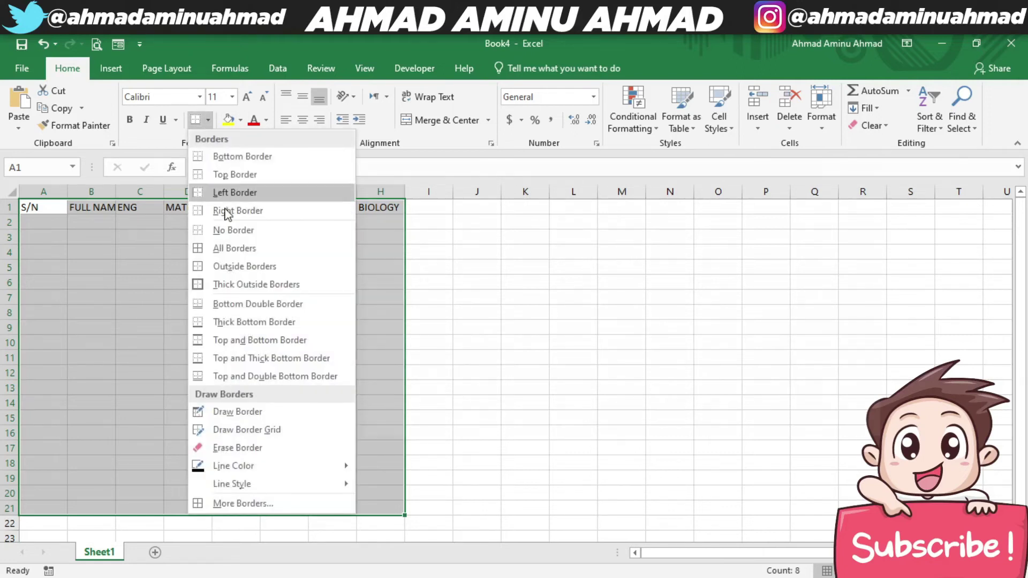
pyautogui.click(232, 249)
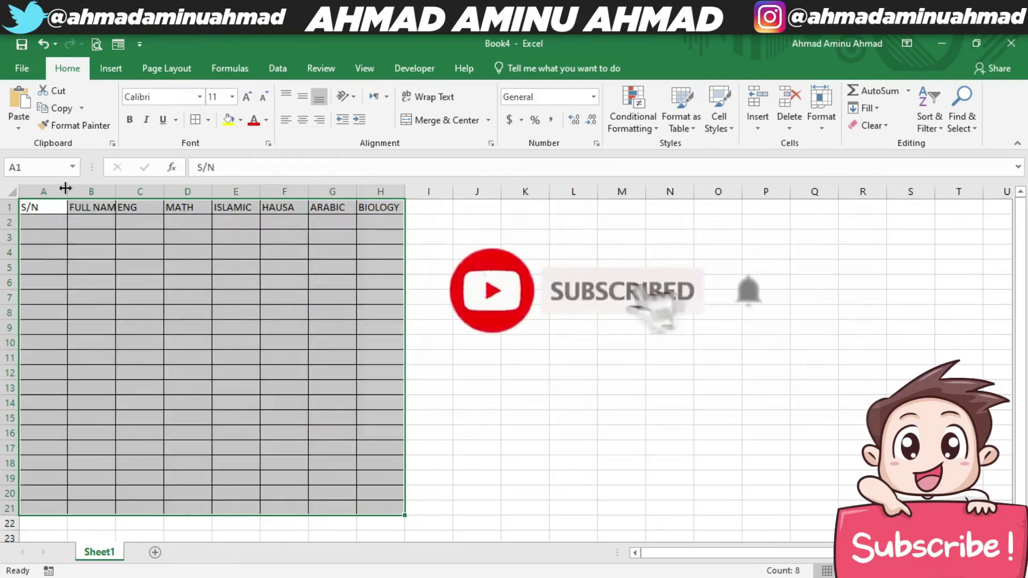
pyautogui.click(109, 276)
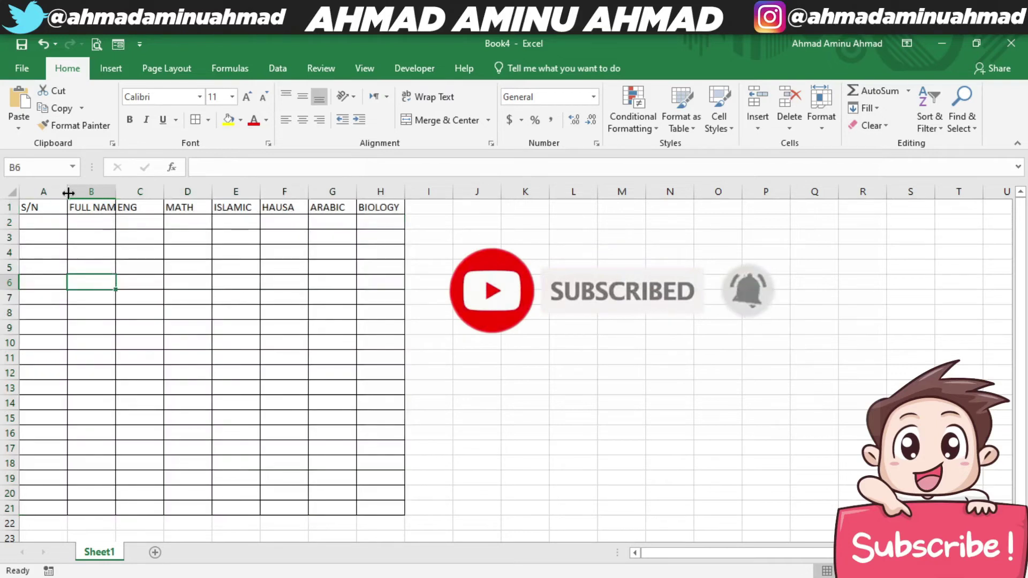
# Narrow column A to fit S/N and widen column B until FULL NAME shows in full
pyautogui.moveTo(69, 193)
pyautogui.mouseDown()
pyautogui.moveTo(49, 192)
pyautogui.moveTo(198, 193)
pyautogui.mouseUp()
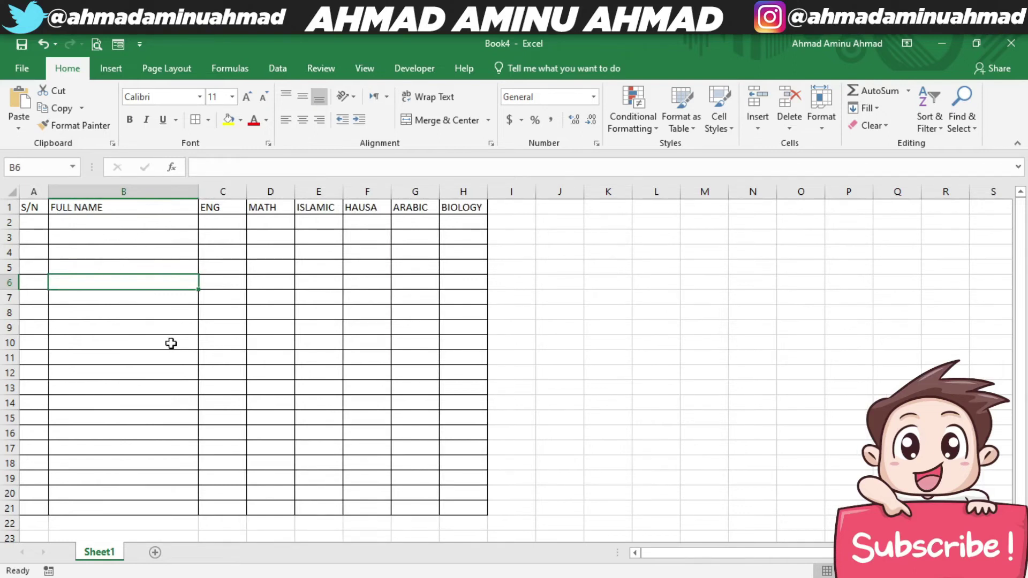
pyautogui.moveTo(29, 208); pyautogui.dragTo(123, 222)
pyautogui.moveTo(284, 244)
pyautogui.mouseDown()
pyautogui.moveTo(326, 257)
pyautogui.moveTo(340, 248)
pyautogui.moveTo(466, 367)
pyautogui.moveTo(469, 397)
pyautogui.moveTo(144, 277)
pyautogui.mouseUp()
# Fill cells A2:A21 with the series 1 to 20 using Fill Series
pyautogui.click(30, 222)
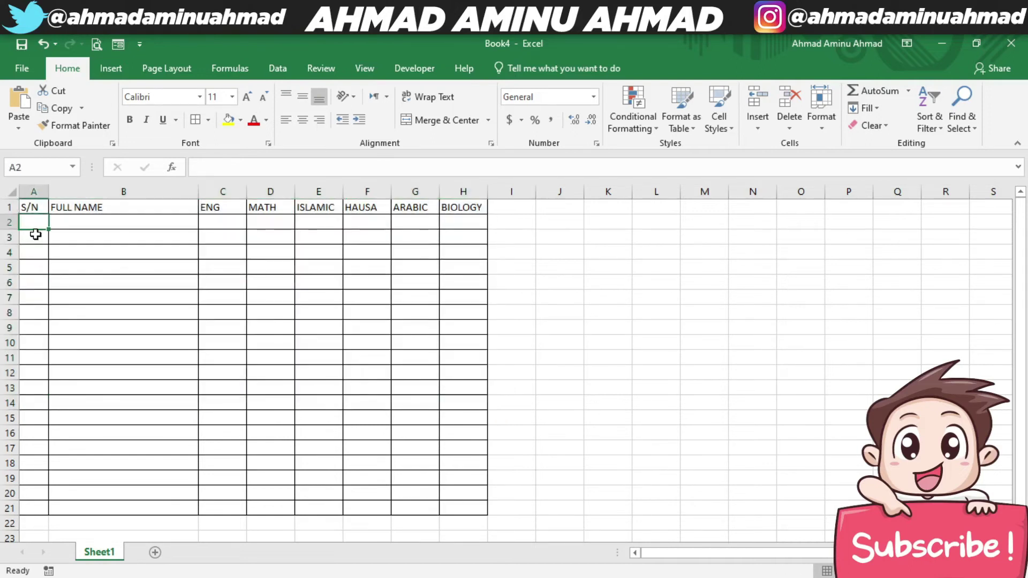
pyautogui.write('1')
pyautogui.hotkey('ctrl', 'Return')
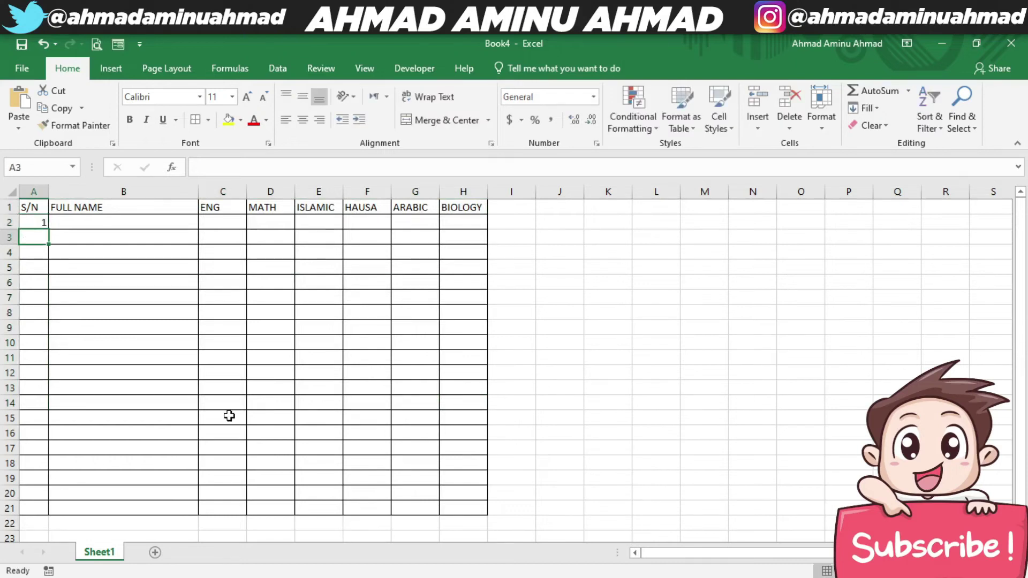
pyautogui.moveTo(48, 228)
pyautogui.mouseDown()
pyautogui.moveTo(67, 432)
pyautogui.moveTo(51, 525)
pyautogui.mouseUp()
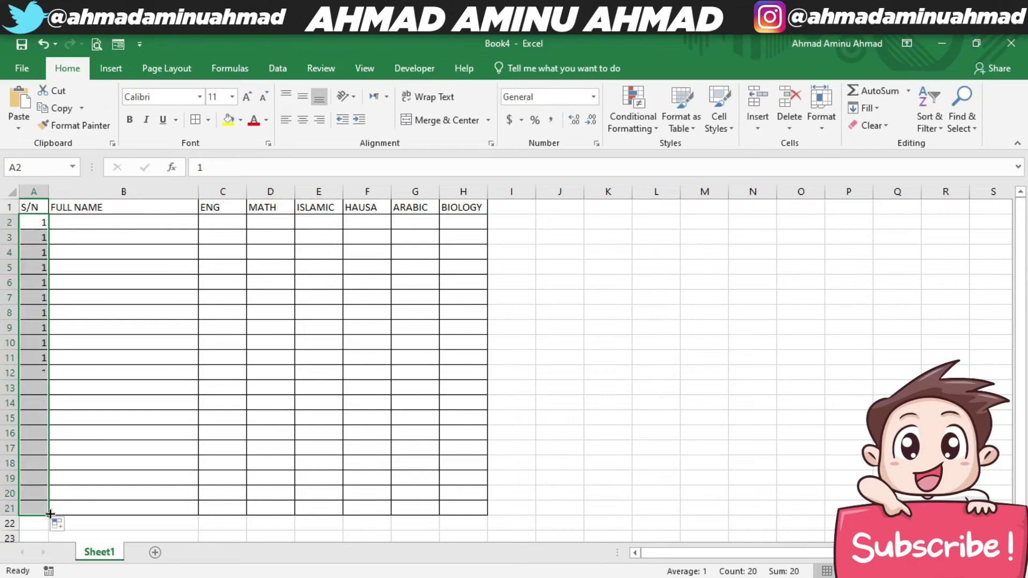
pyautogui.click(56, 524)
pyautogui.click(55, 456)
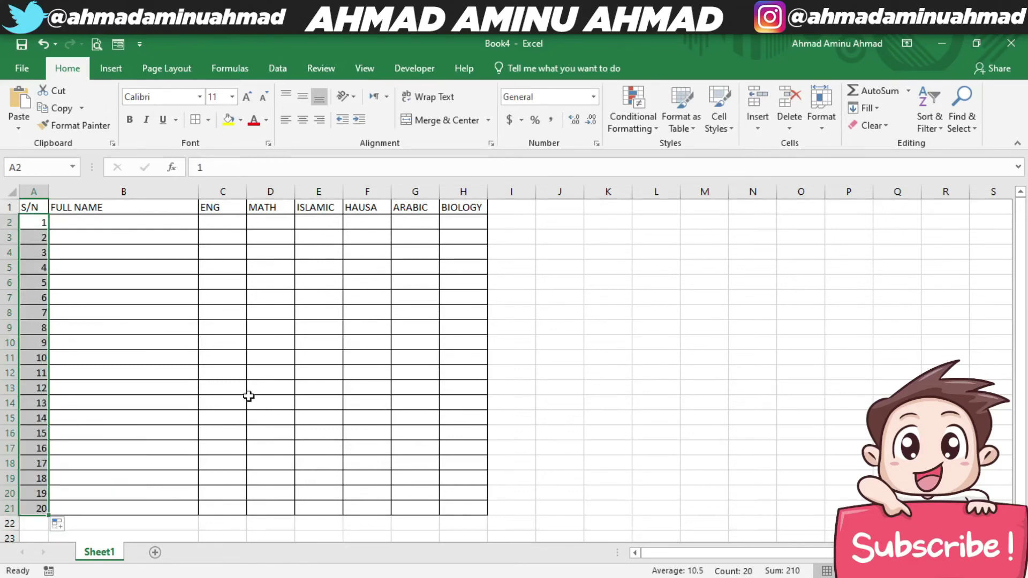
pyautogui.click(447, 408)
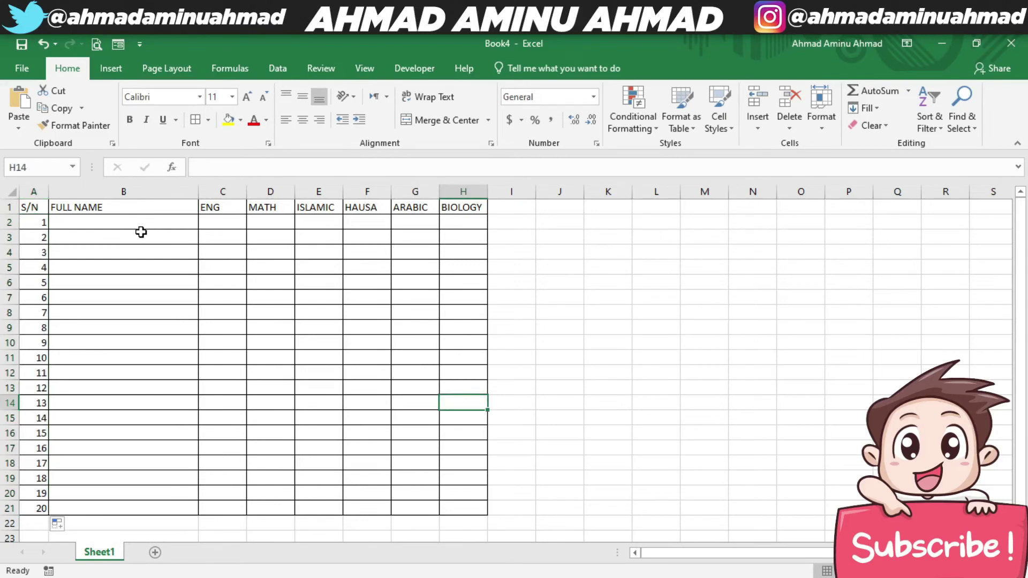